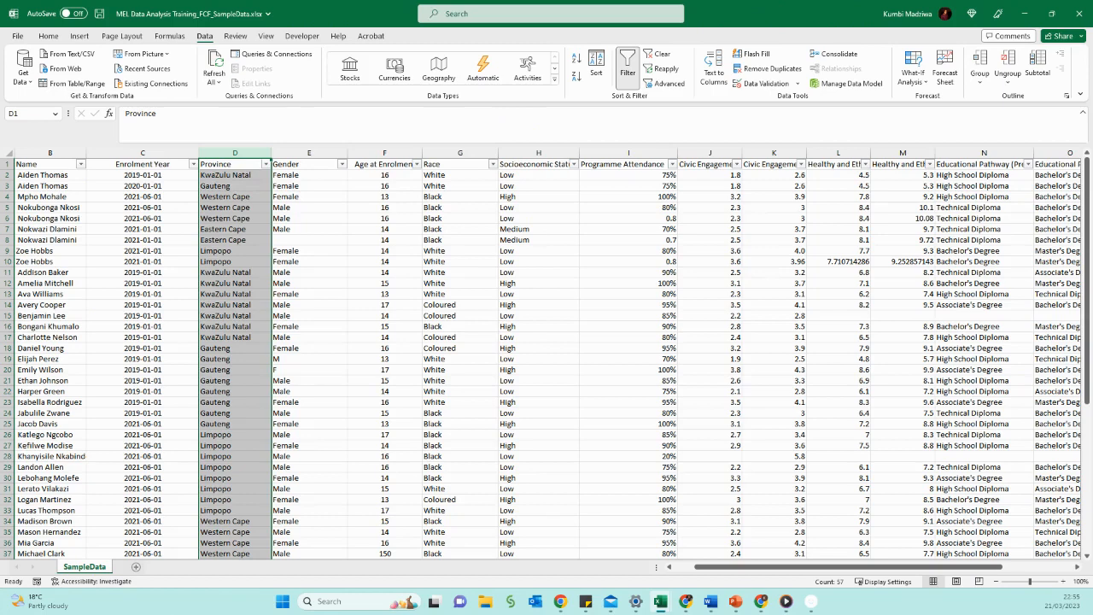
# Step: Start a data validation rule for the entire Province column that allows only values from a list
pyautogui.hotkey('alt', 'Tab')
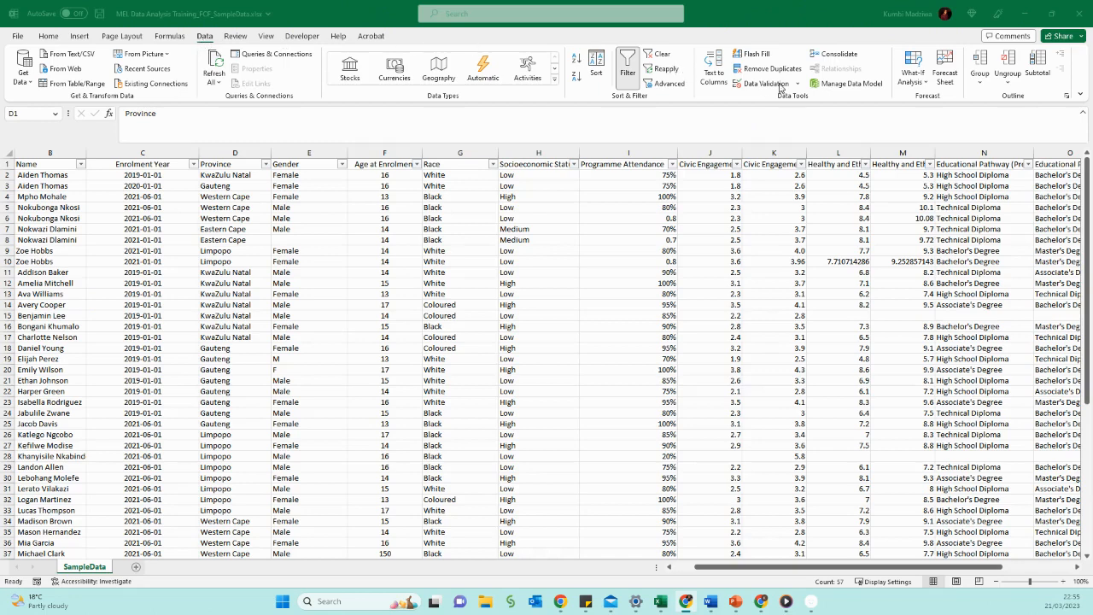
pyautogui.hotkey('ctrl', 'space')
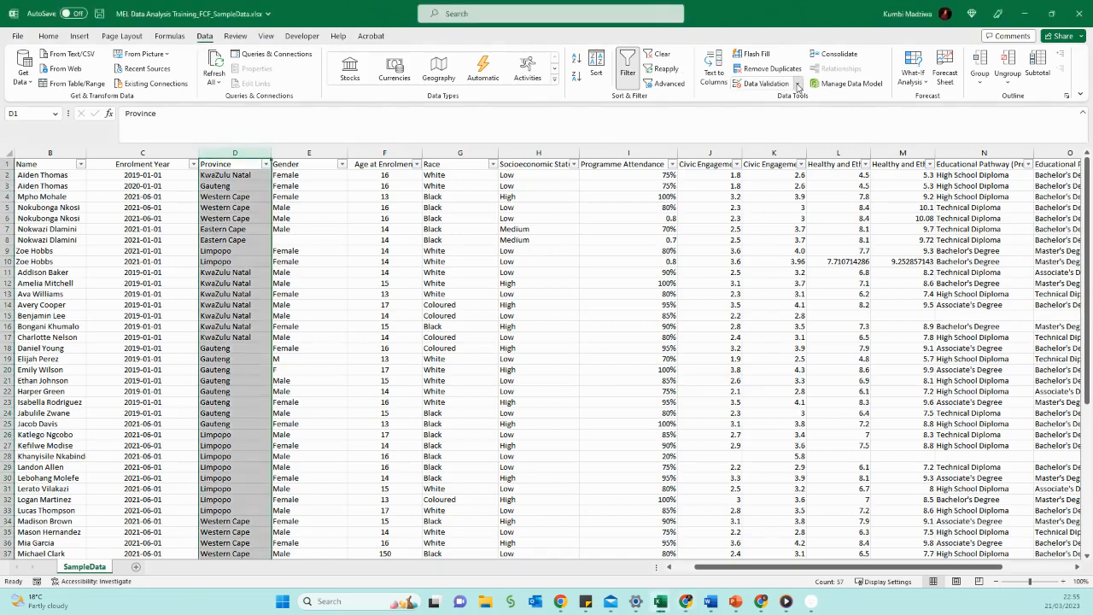
pyautogui.click(798, 83)
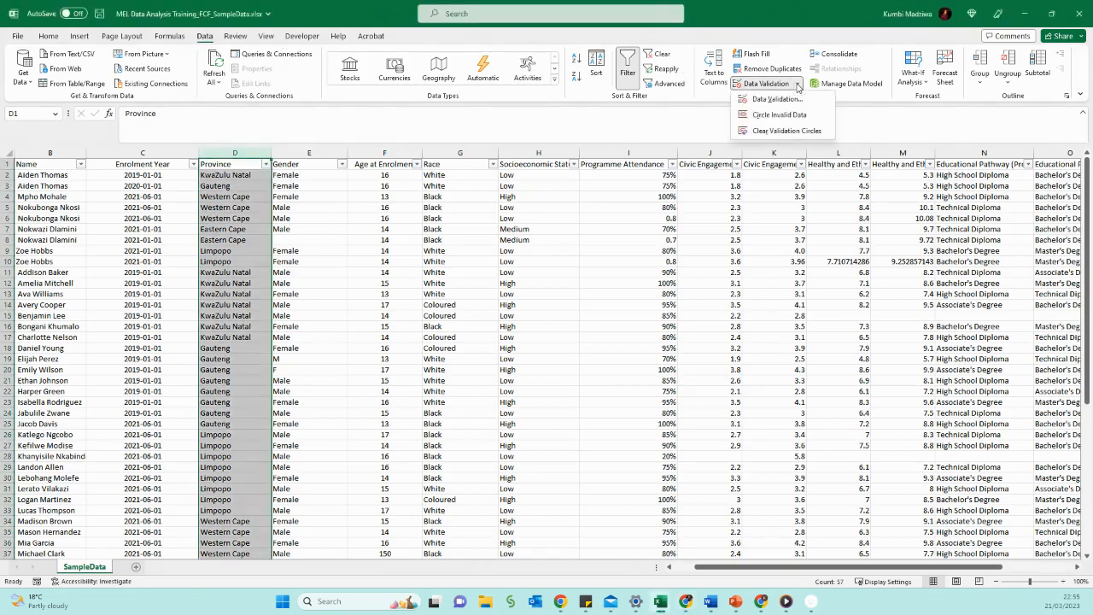
pyautogui.click(775, 100)
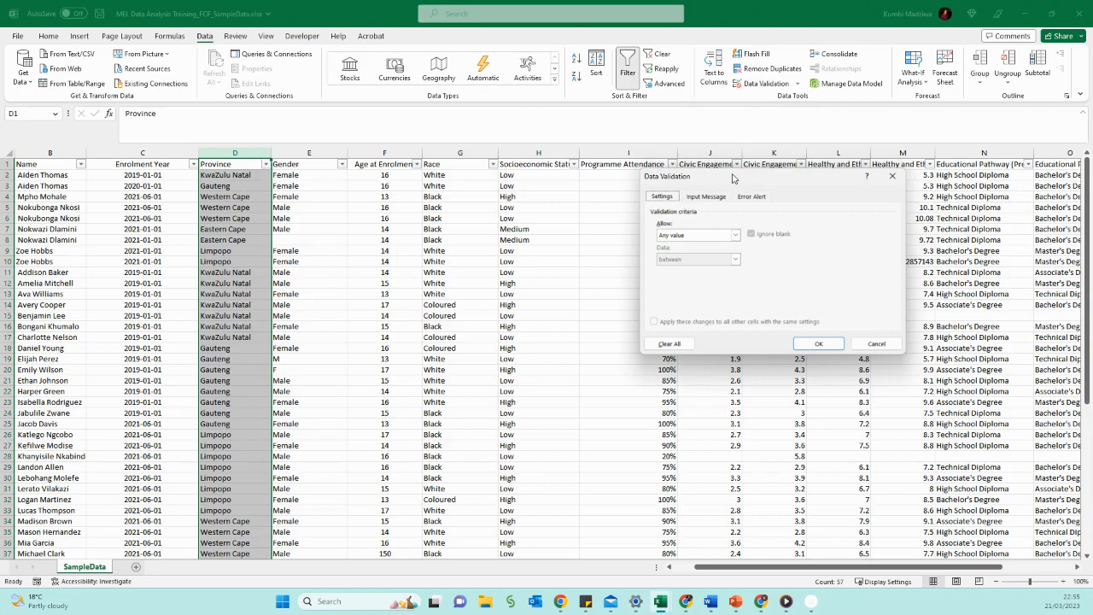
pyautogui.click(735, 237)
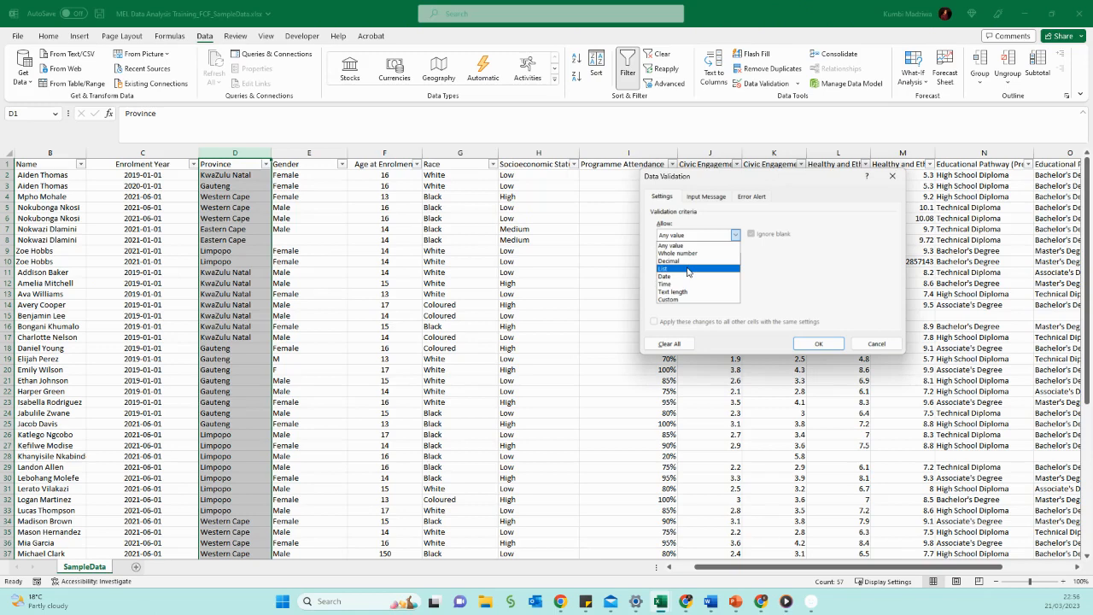
pyautogui.click(688, 272)
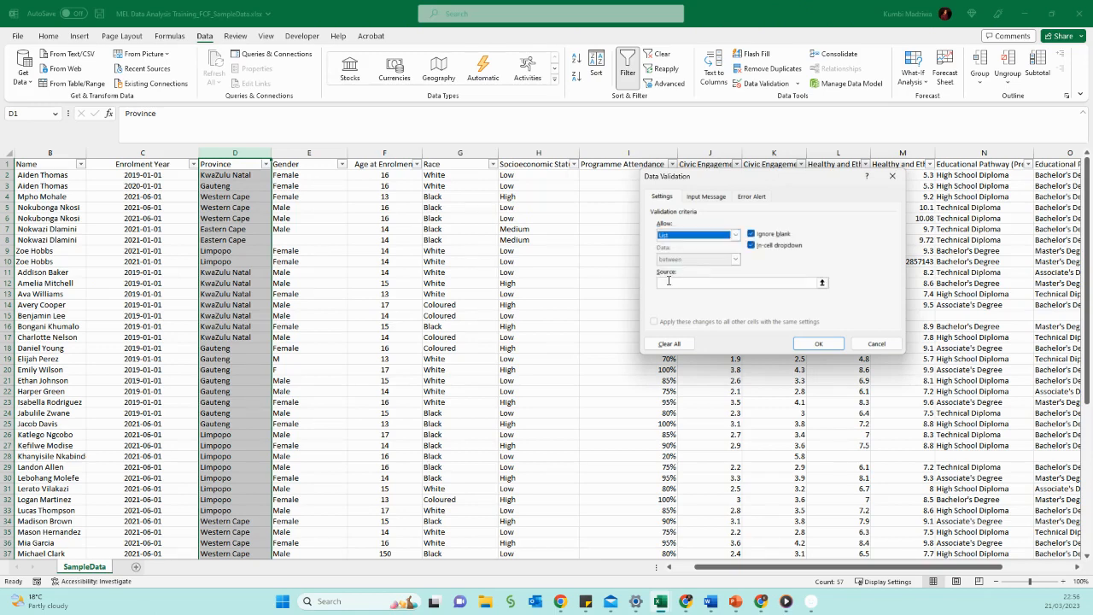
# Step: Set the list source to "Gauteng, KwaZulu Natal, Limpopo, Western Cape" and apply the validation rule
pyautogui.click(670, 282)
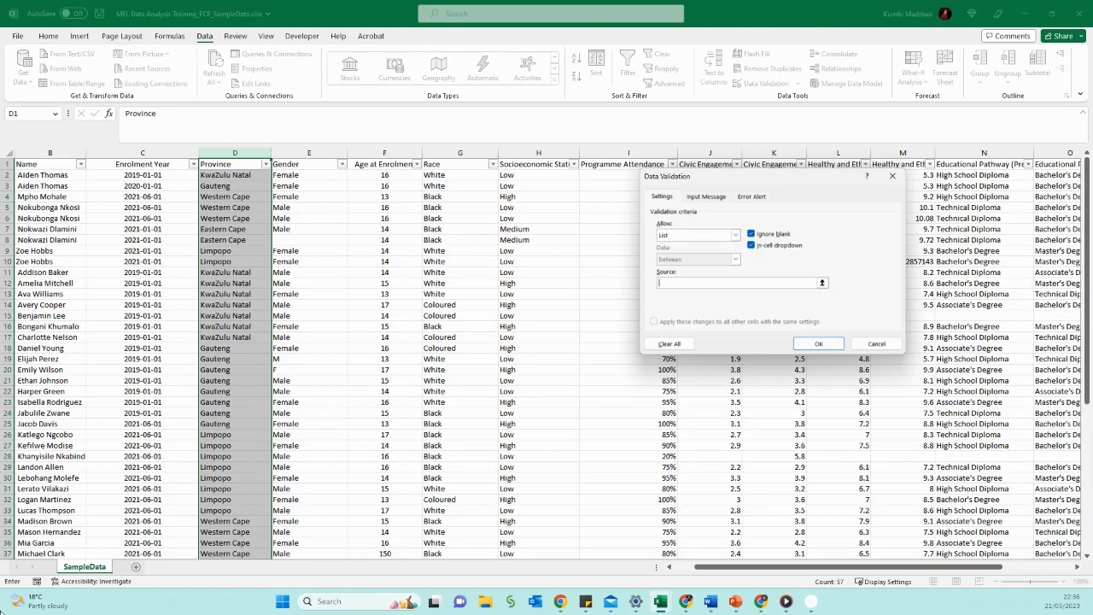
pyautogui.write('Gauteng, KwaZulu Natal, Limpopo, Western')
pyautogui.write('Cap')
pyautogui.press('Right')
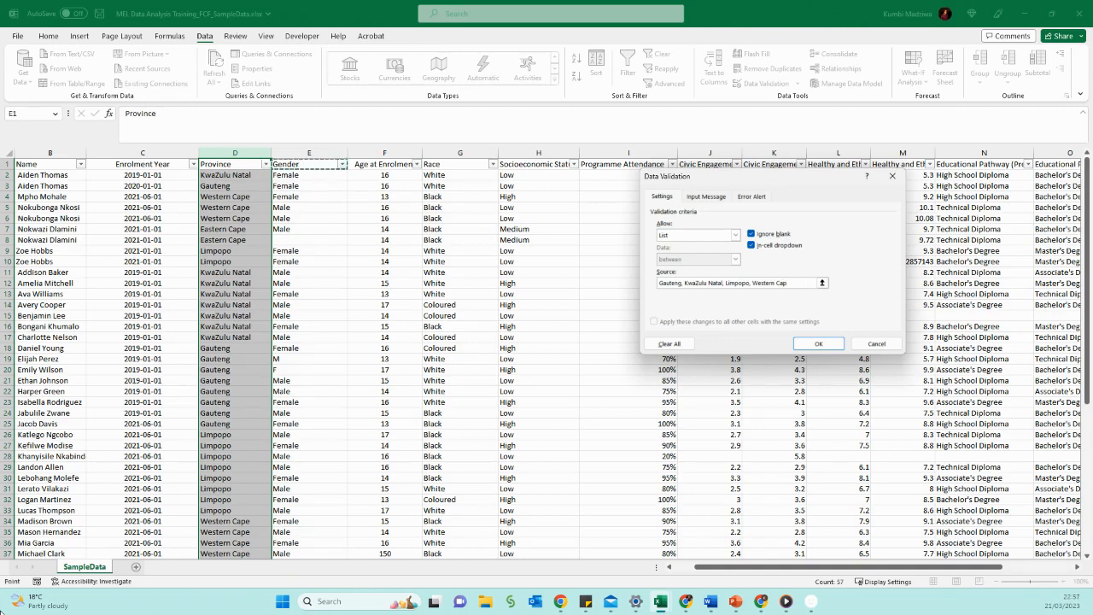
pyautogui.press('BackSpace')
pyautogui.press('Right')
pyautogui.press('BackSpace')
pyautogui.press('BackSpace')
pyautogui.press('BackSpace')
pyautogui.press('BackSpace')
pyautogui.press('BackSpace')
pyautogui.press('BackSpace')
pyautogui.press('BackSpace')
pyautogui.press('BackSpace')
pyautogui.press('Right')
pyautogui.press('BackSpace')
pyautogui.press('BackSpace')
pyautogui.press('BackSpace')
pyautogui.press('BackSpace')
pyautogui.press('BackSpace')
pyautogui.write('pe')
pyautogui.click(803, 342)
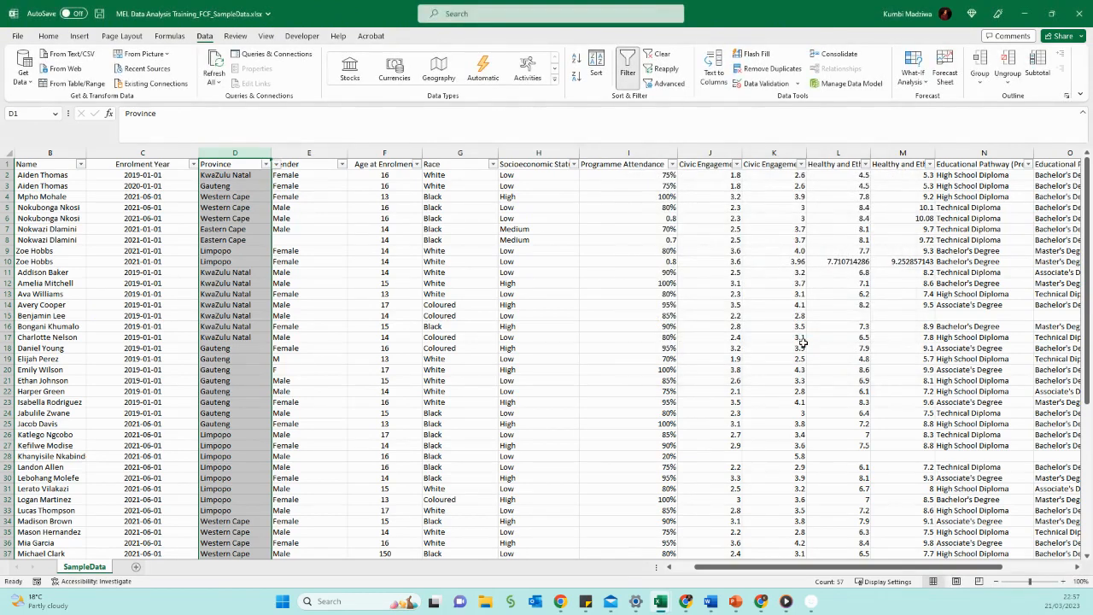
# Step: Check the province dropdown choices in cell D2 and in the empty cells D59 and D58 below the data
pyautogui.click(264, 176)
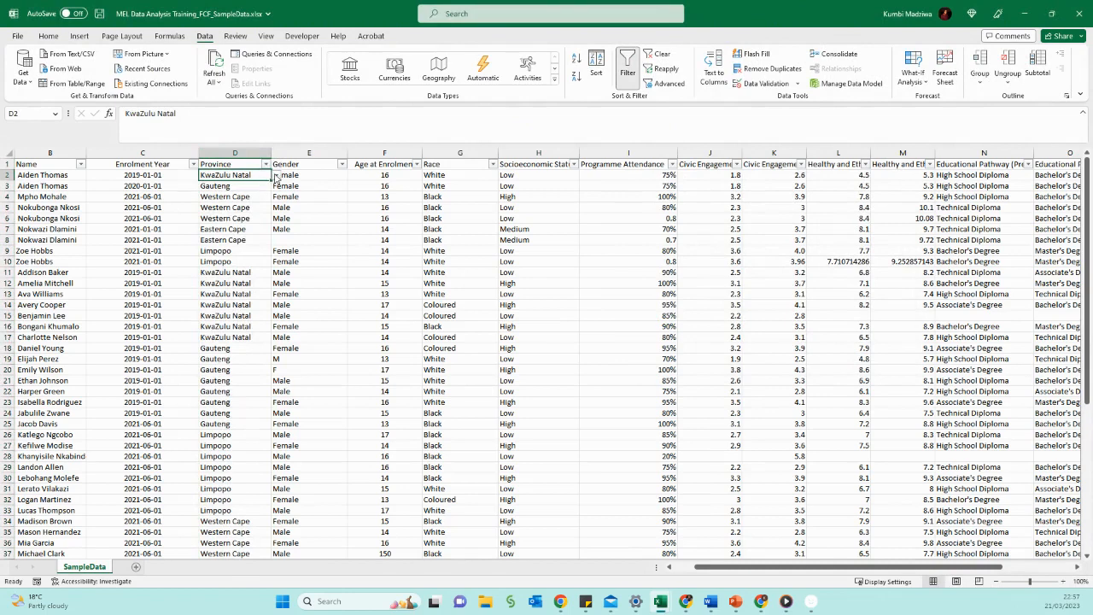
pyautogui.click(277, 176)
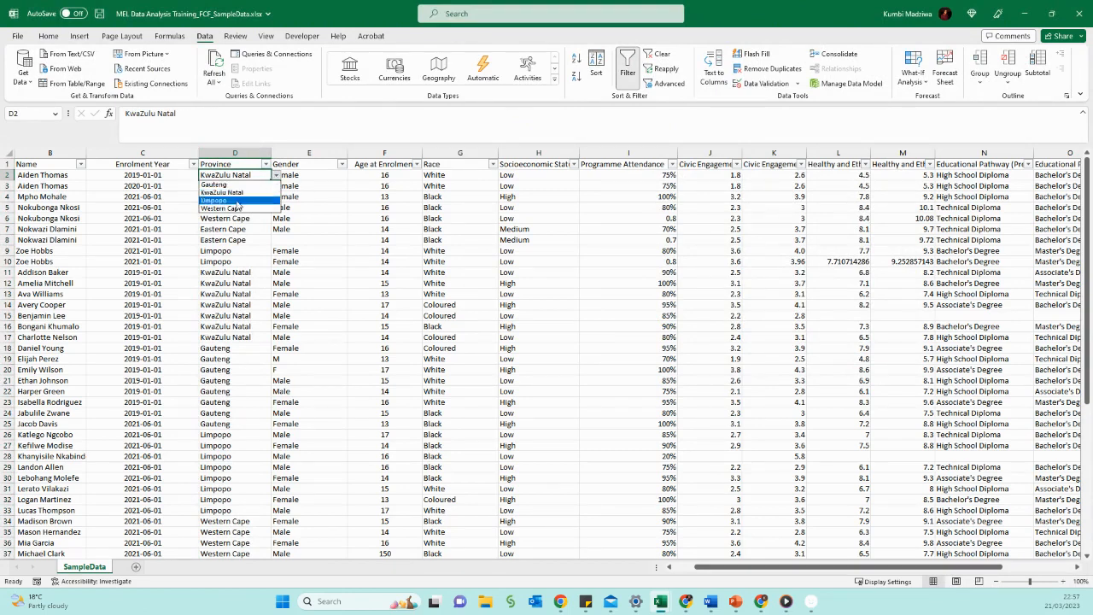
pyautogui.scroll(-4, 236, 220)
pyautogui.scroll(-10, 236, 333)
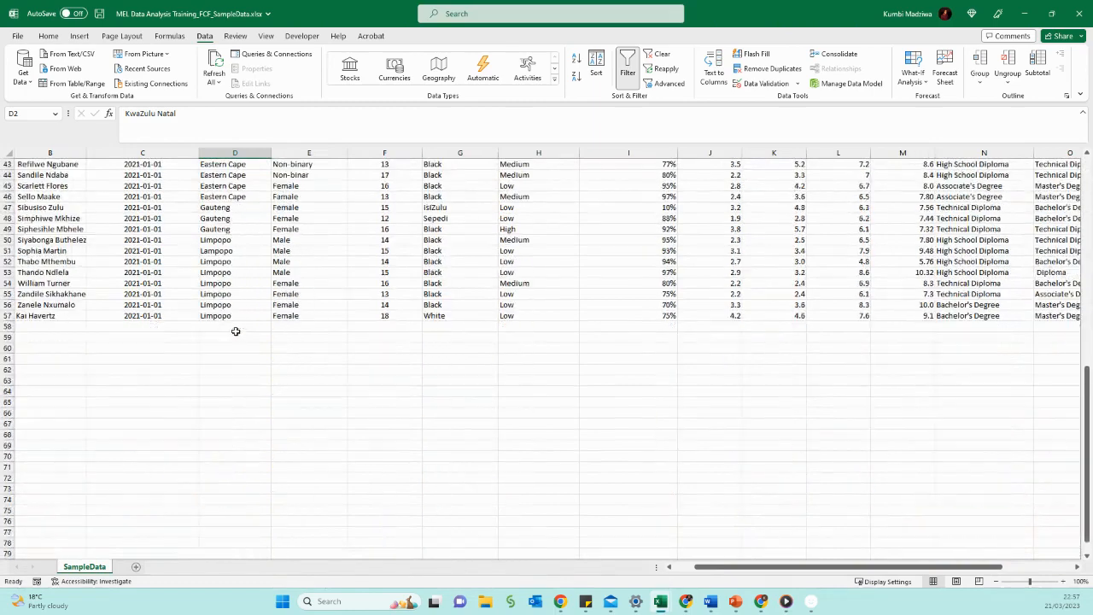
pyautogui.click(237, 326)
pyautogui.click(257, 341)
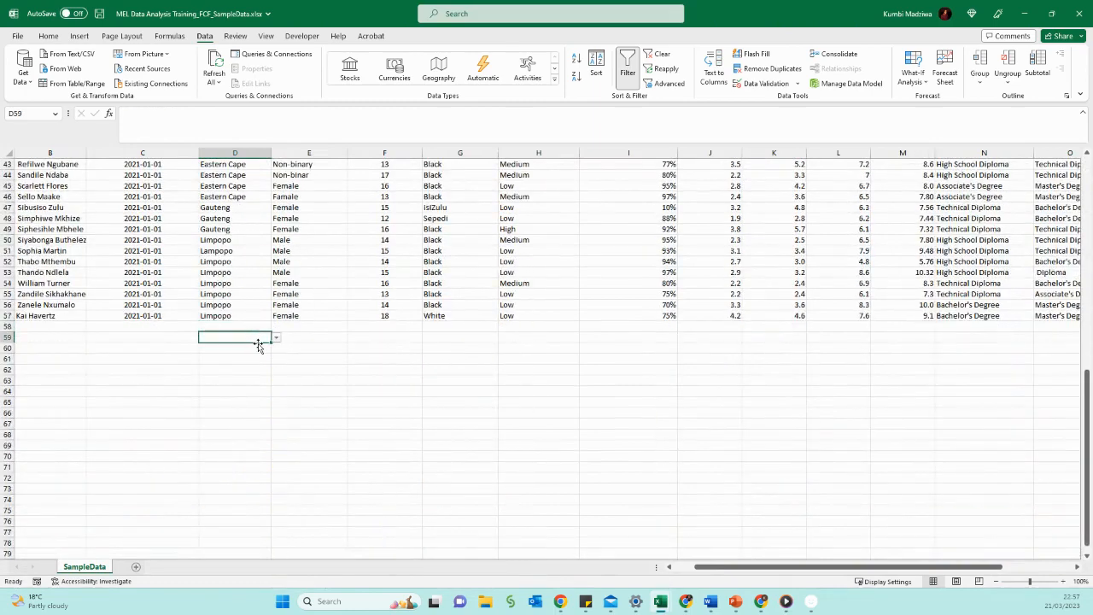
pyautogui.click(276, 337)
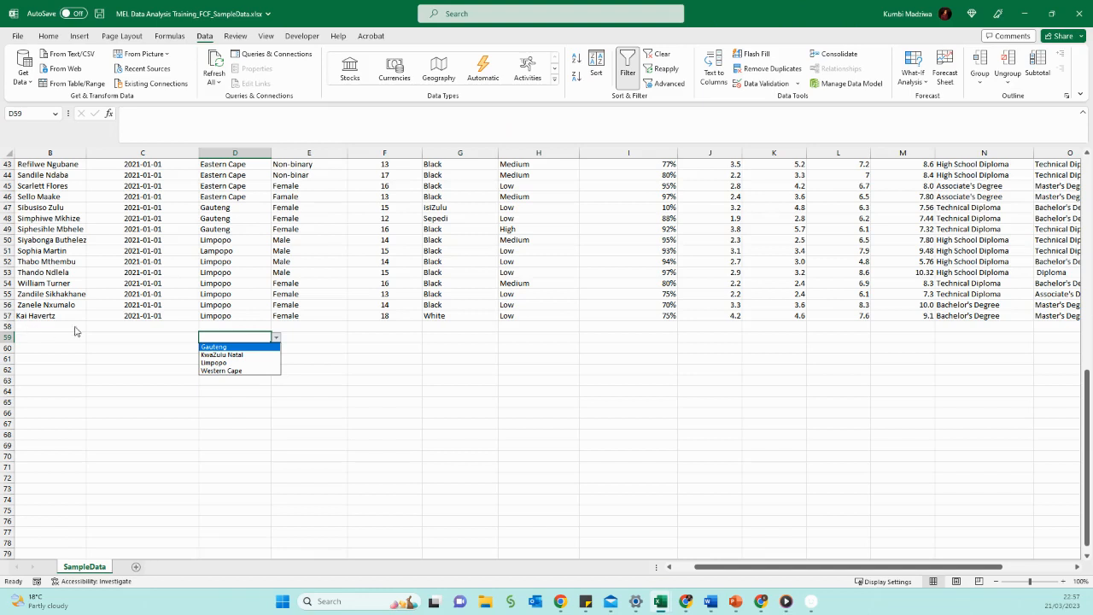
pyautogui.click(220, 329)
pyautogui.click(212, 325)
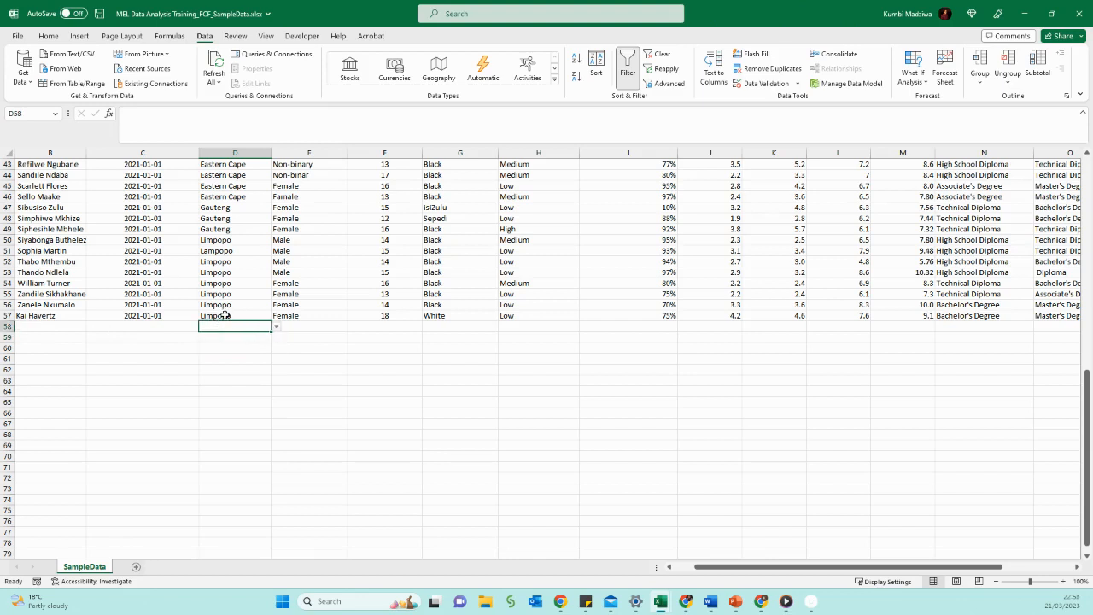
pyautogui.click(276, 327)
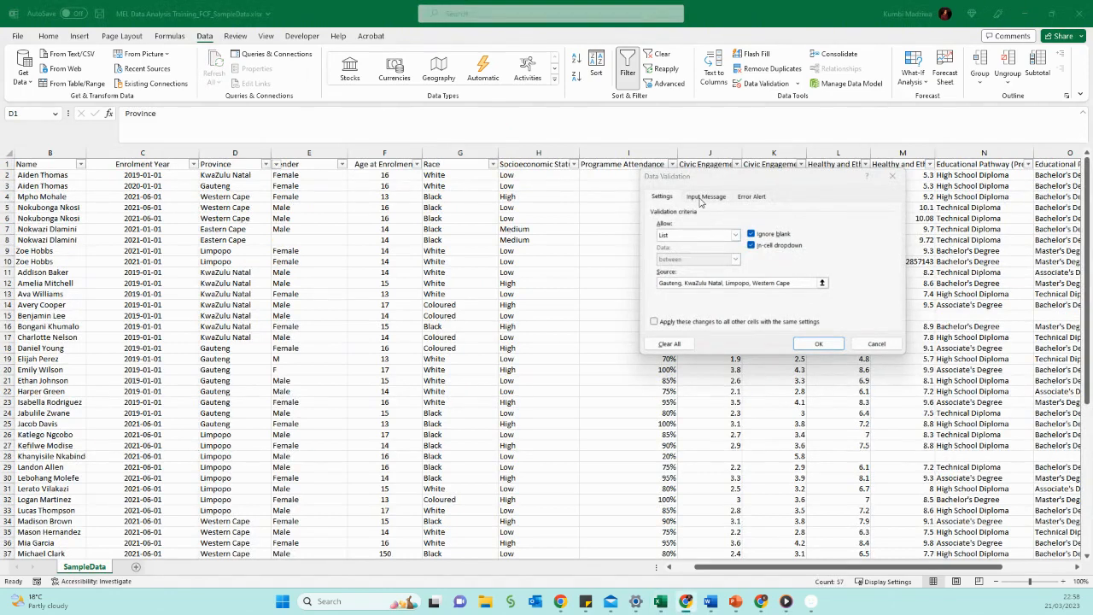
# Step: Examine the Province validation rule's input message options and the available error alert styles
pyautogui.moveTo(716, 177); pyautogui.dragTo(551, 183)
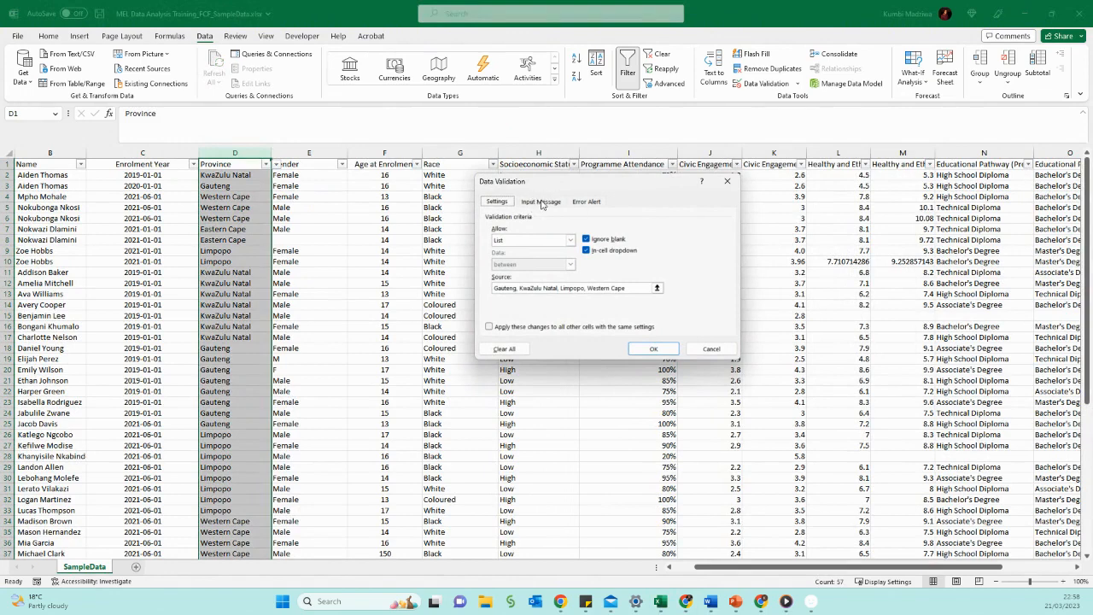
pyautogui.click(541, 203)
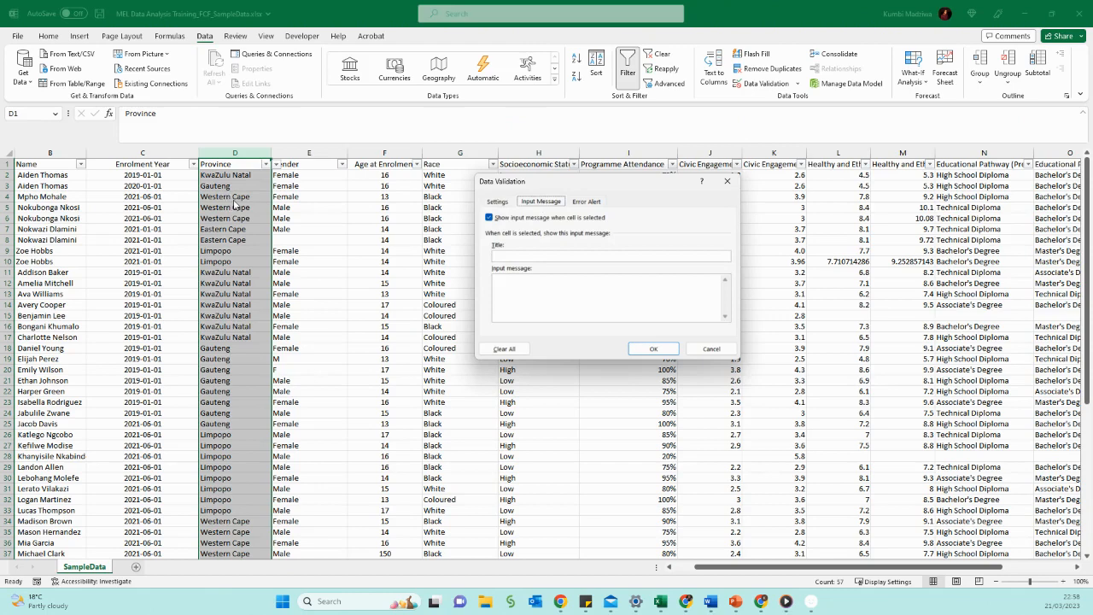
pyautogui.click(587, 203)
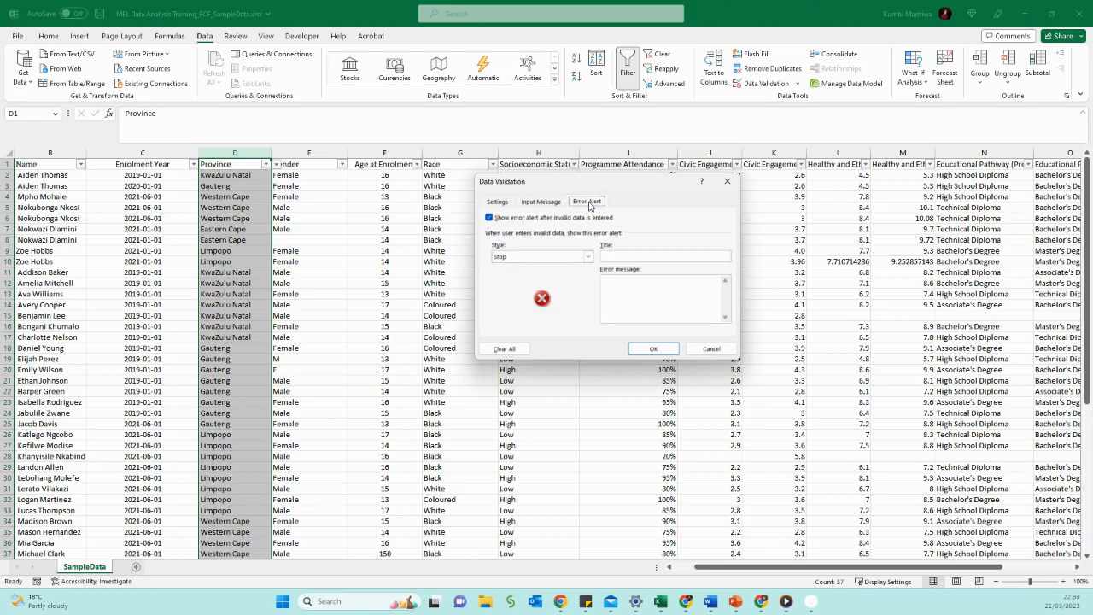
pyautogui.click(588, 257)
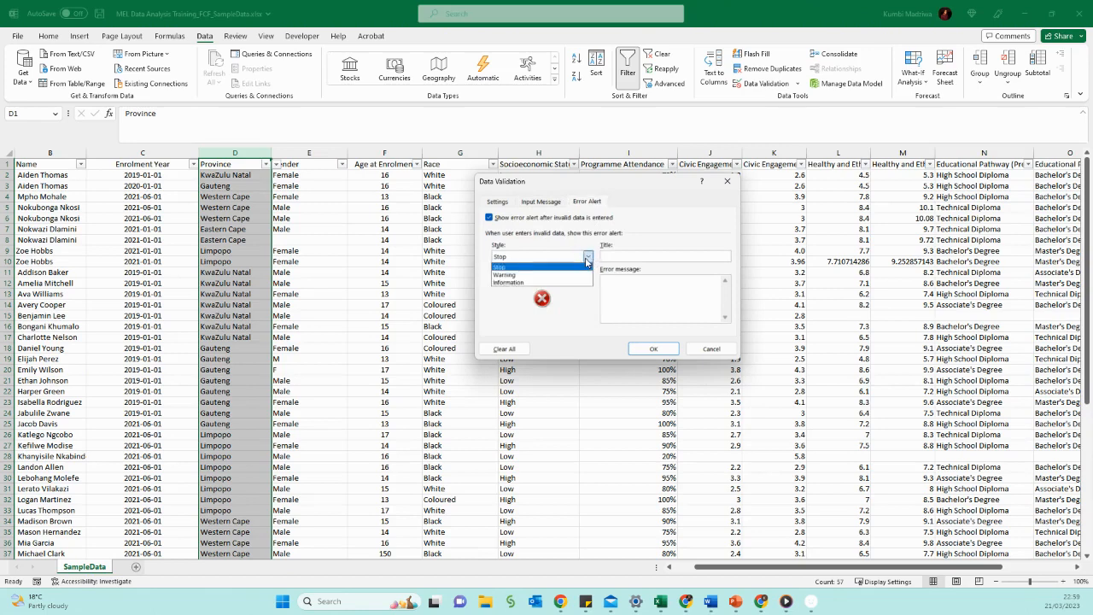